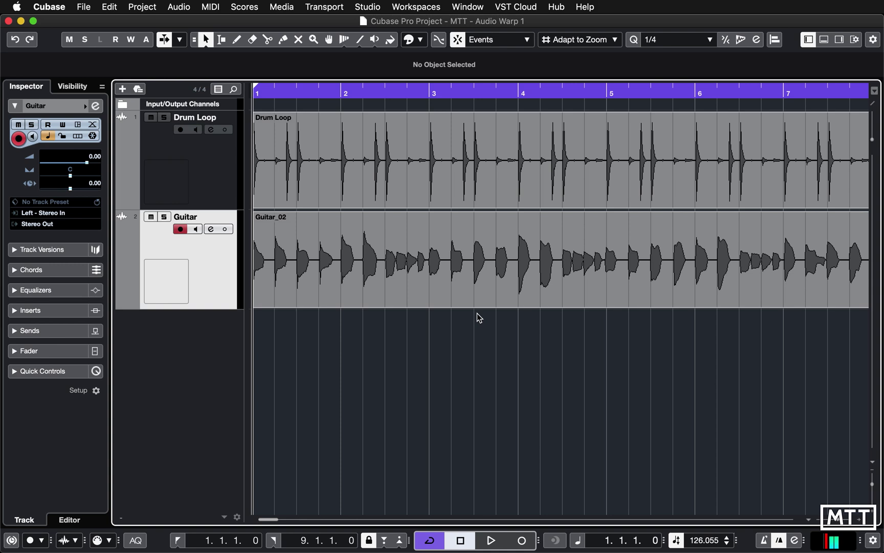
Open Guitar_02 in the Sample Editor, zoom out to the full event, and play it against the drums.
double_click(473, 296)
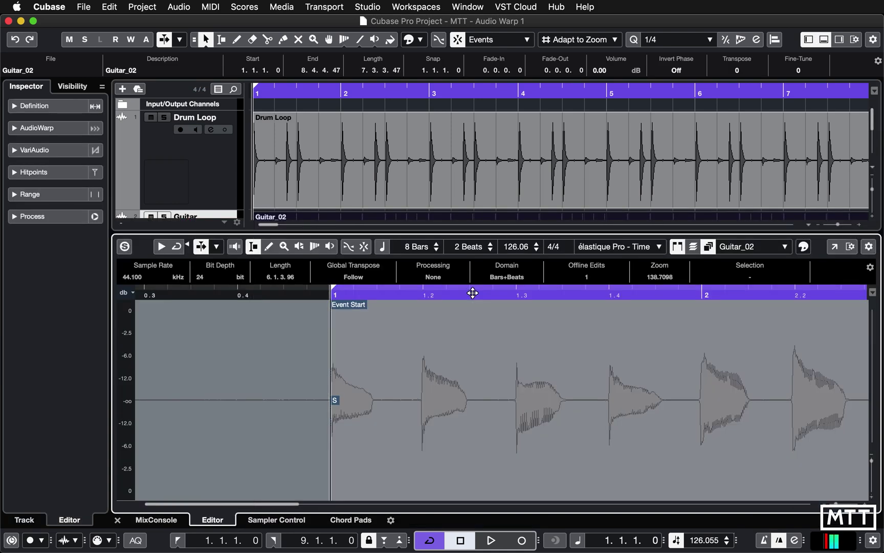
key(g)
key(g)
key(g)
key(g)
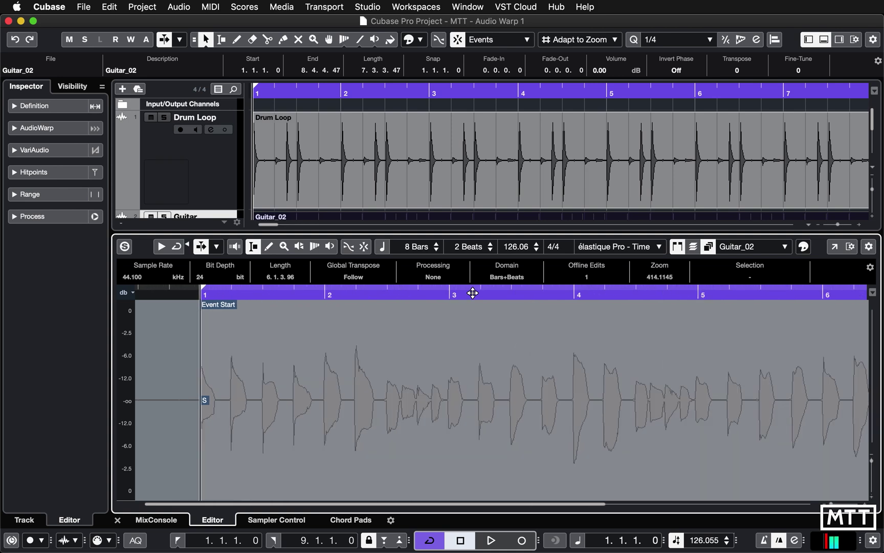
key(space)
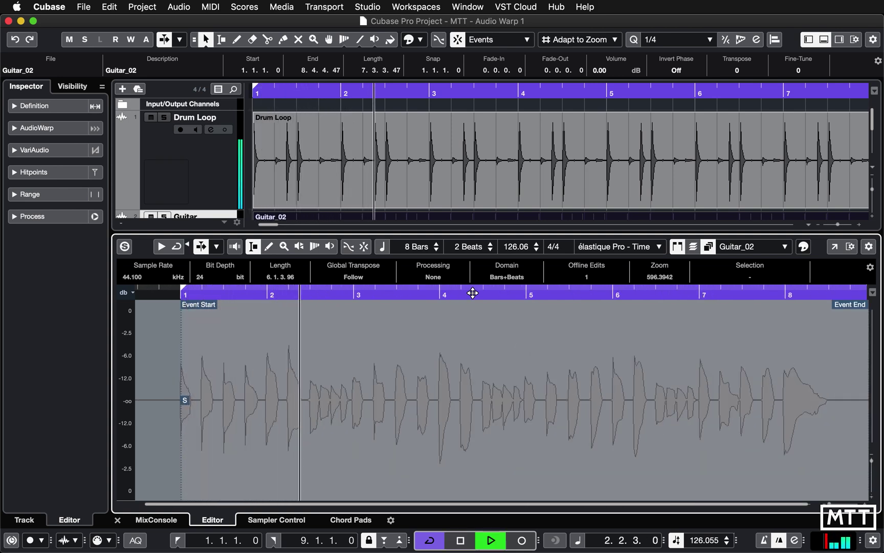
key(space)
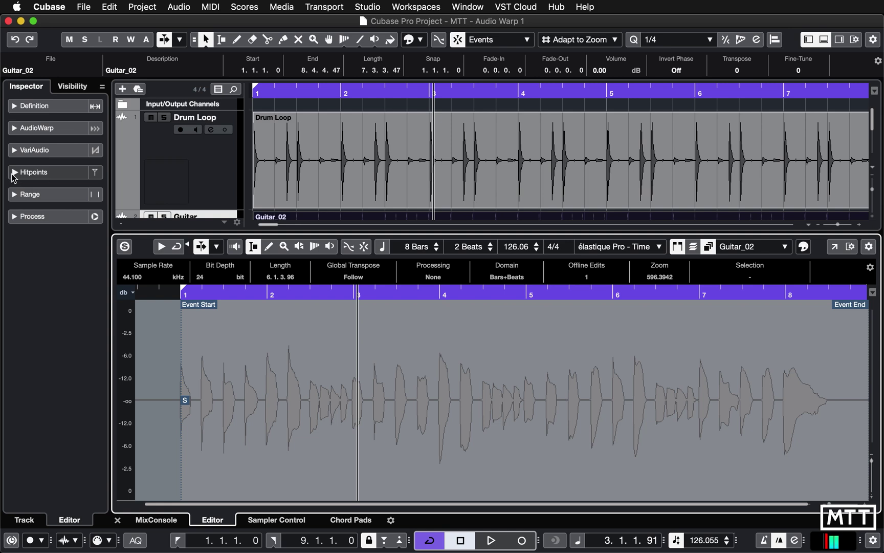
Expand the Hitpoints section and raise the detection threshold to 17.
click(14, 173)
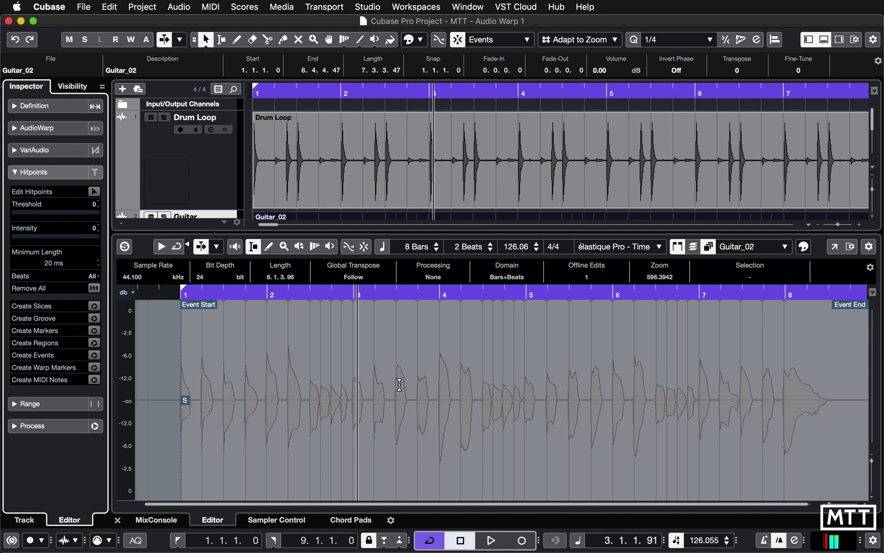
click(20, 212)
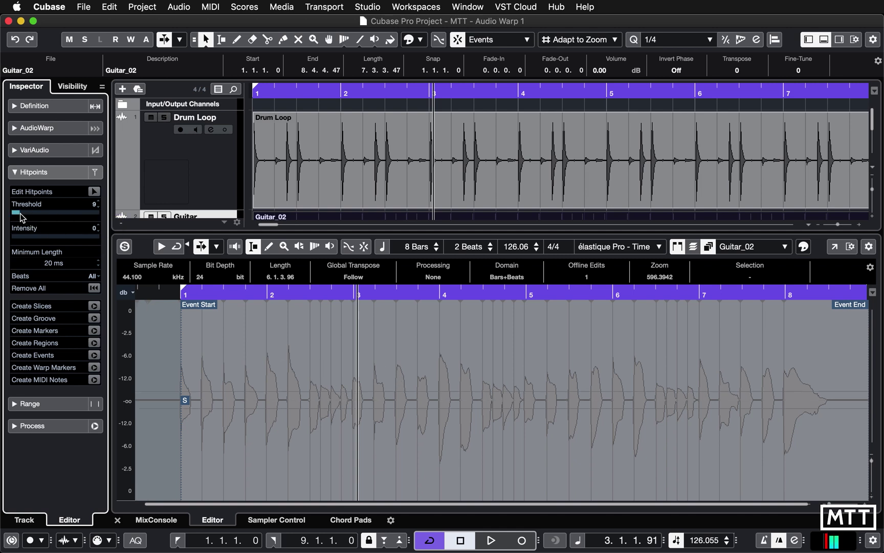
mouse_move(20, 214)
mouse_down()
mouse_move(81, 212)
mouse_move(23, 219)
mouse_up()
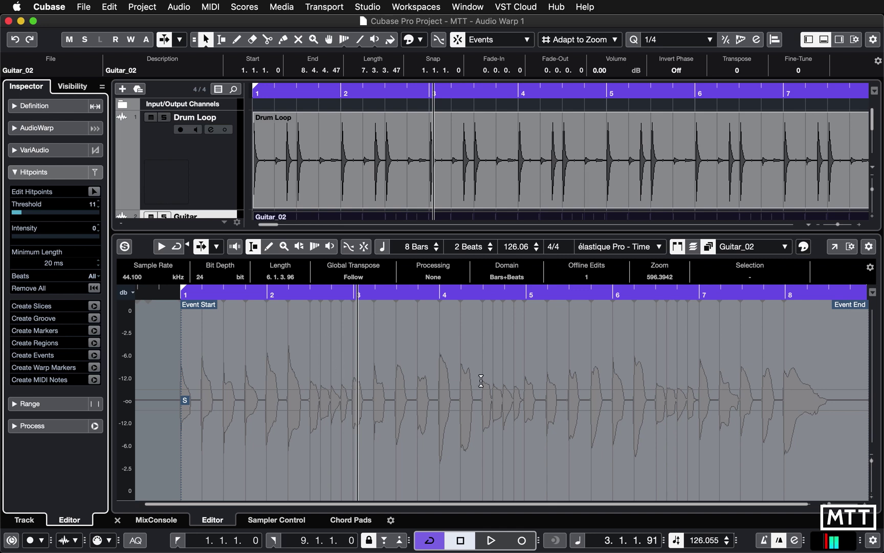
mouse_move(22, 212)
mouse_down()
mouse_move(39, 210)
mouse_move(27, 215)
mouse_up()
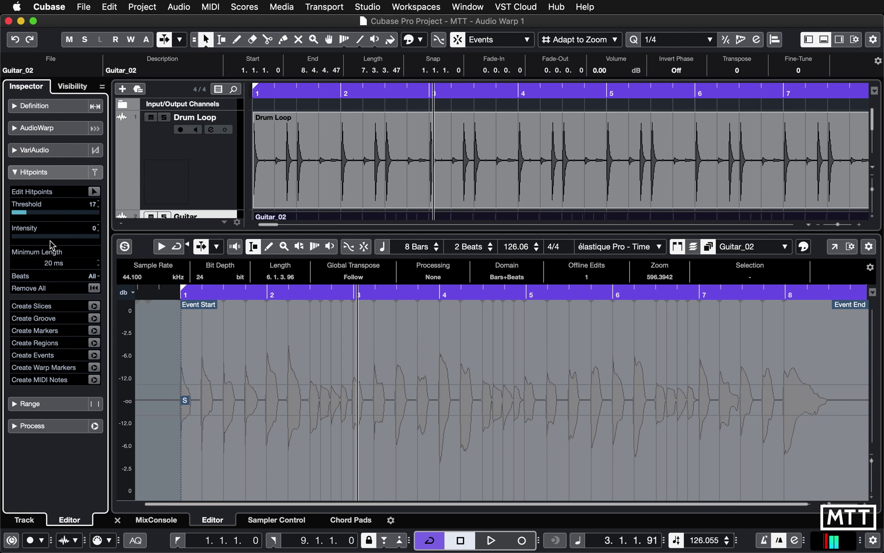
Create warp markers from the hitpoints, show AudioWarp settings, and zoom in around bar 2.
click(93, 369)
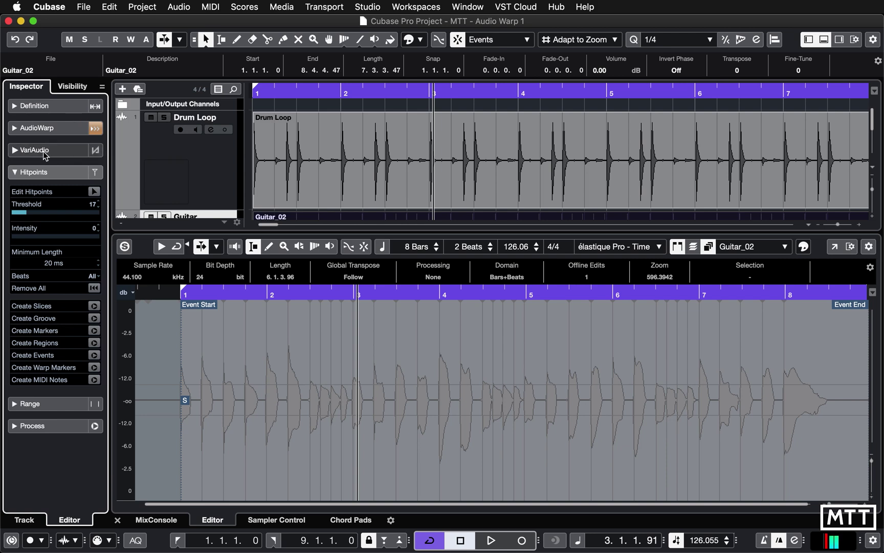
click(40, 129)
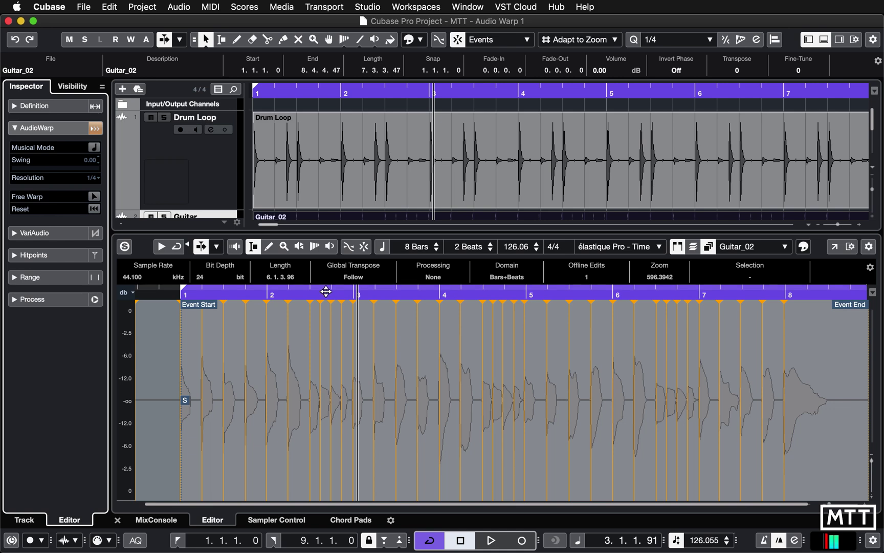
drag(326, 291, 446, 327)
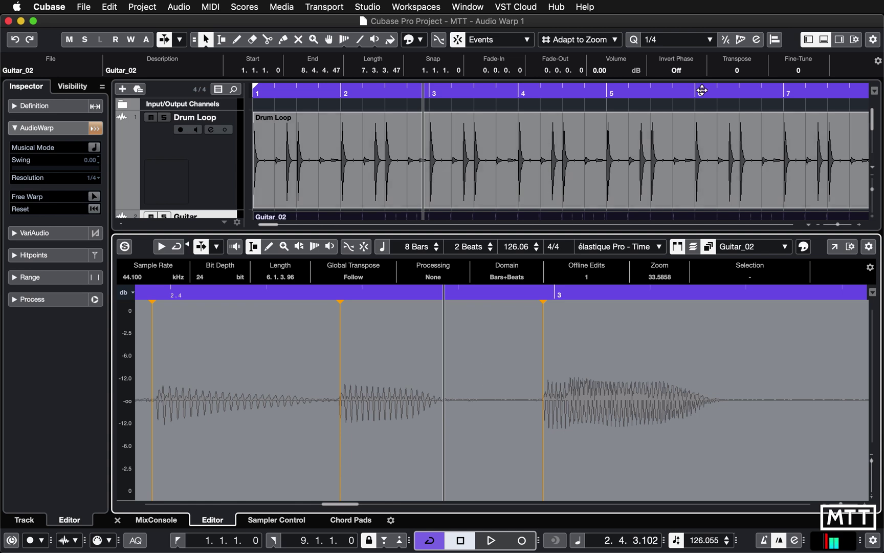
Enable AudioWarp Quantize with a 1/8 grid and quantize the warp markers.
click(741, 40)
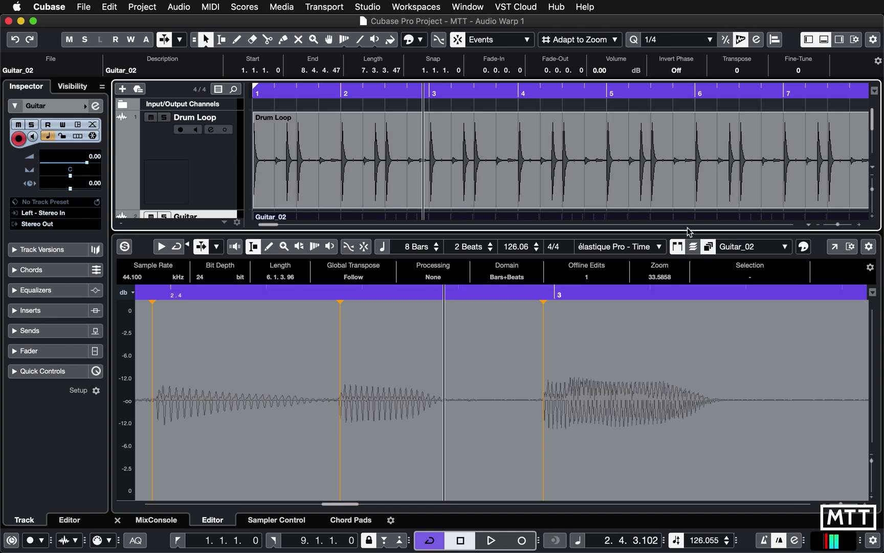
click(670, 46)
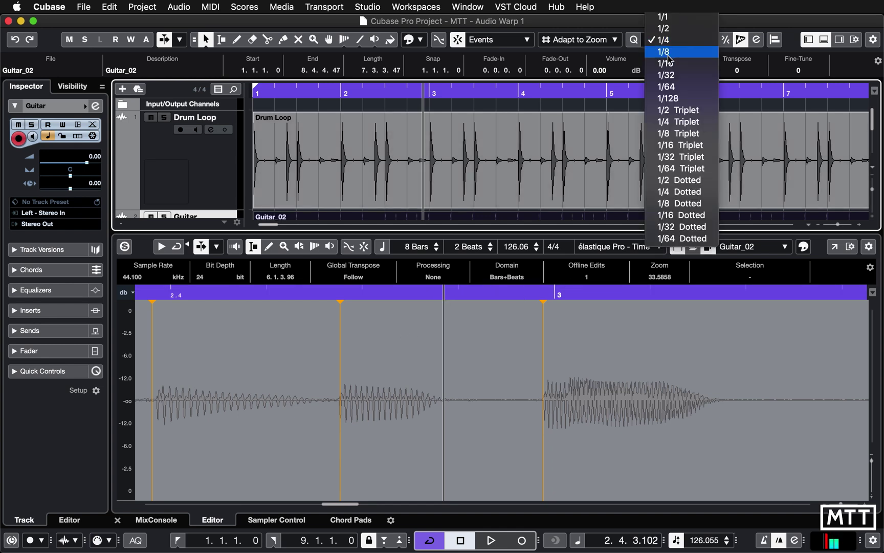
click(668, 54)
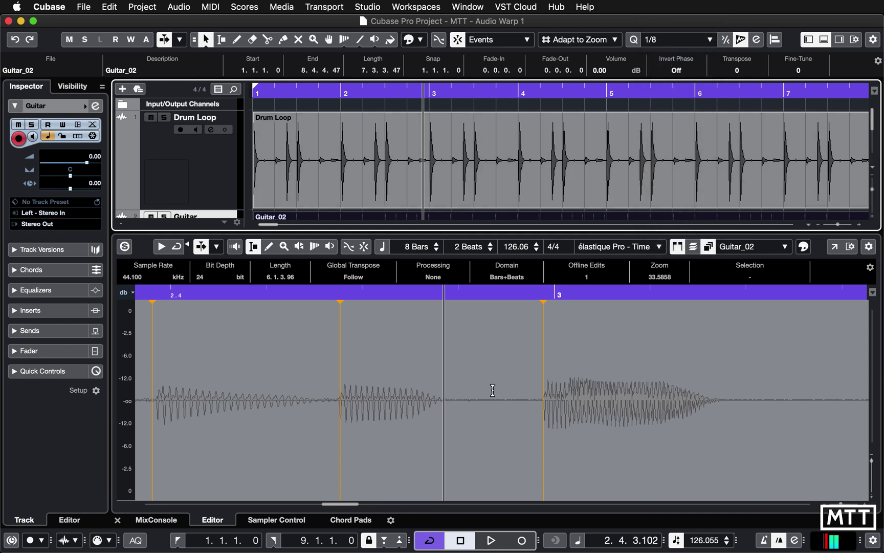
key(q)
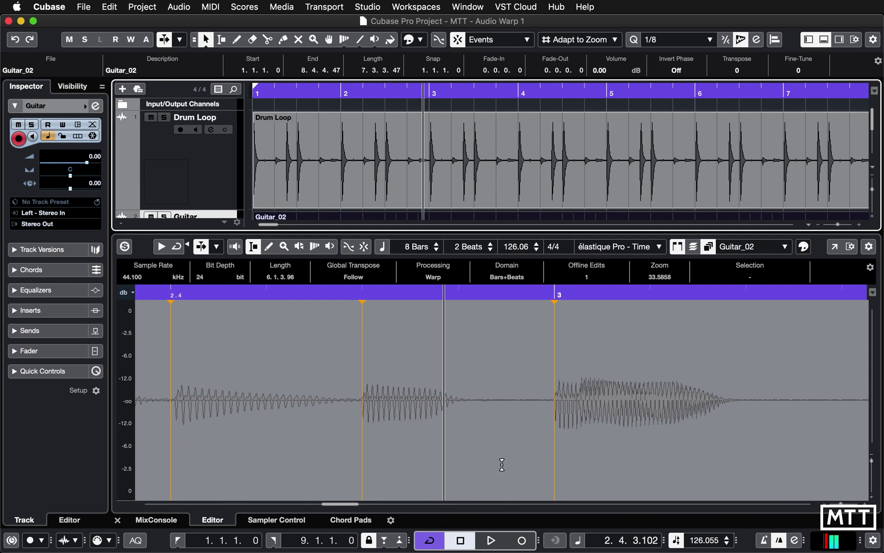
Play the quantized guitar from the project start, then stop and return to the start.
key(comma)
key(space)
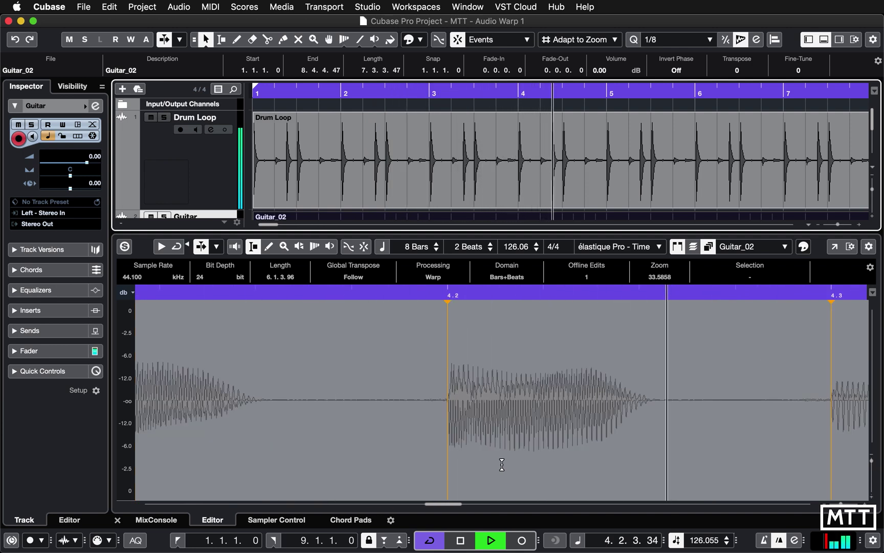
key(space)
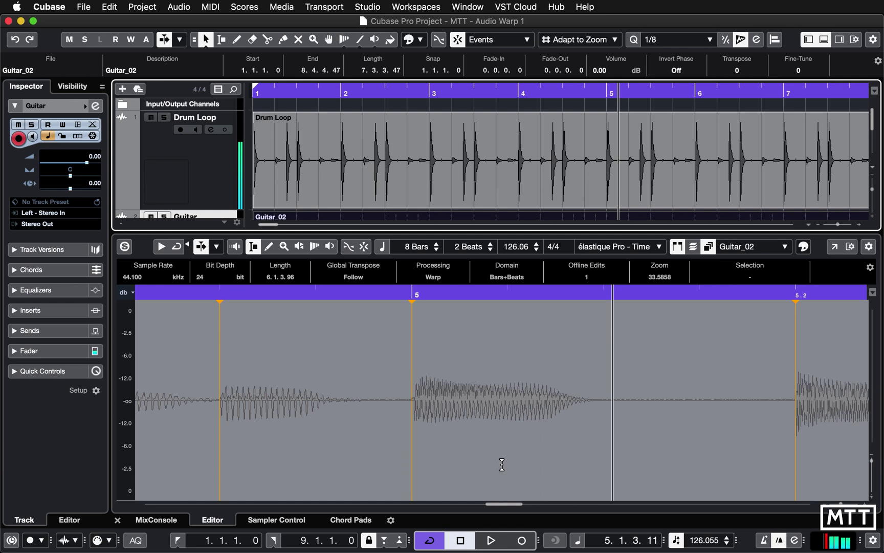
key(Home)
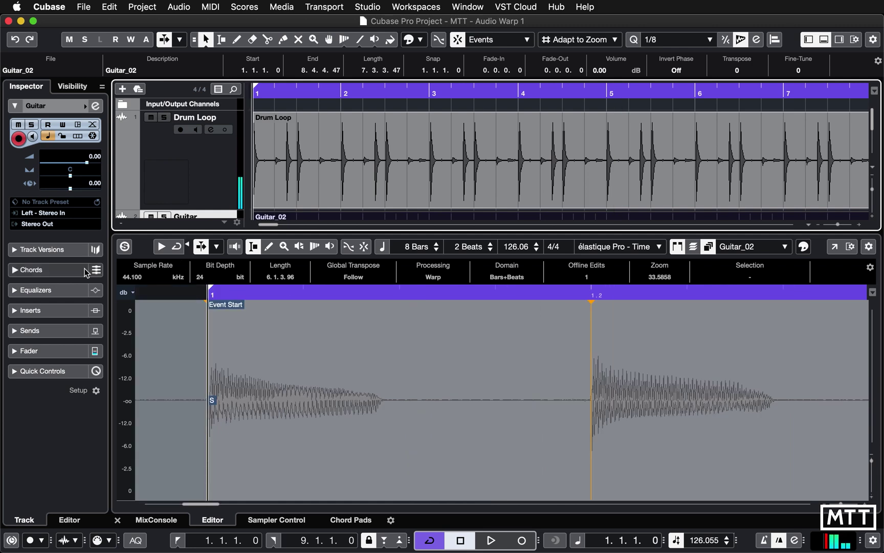
Enable Free Warp, nudge the 1.2 marker earlier, then undo the nudge and the quantize.
click(148, 254)
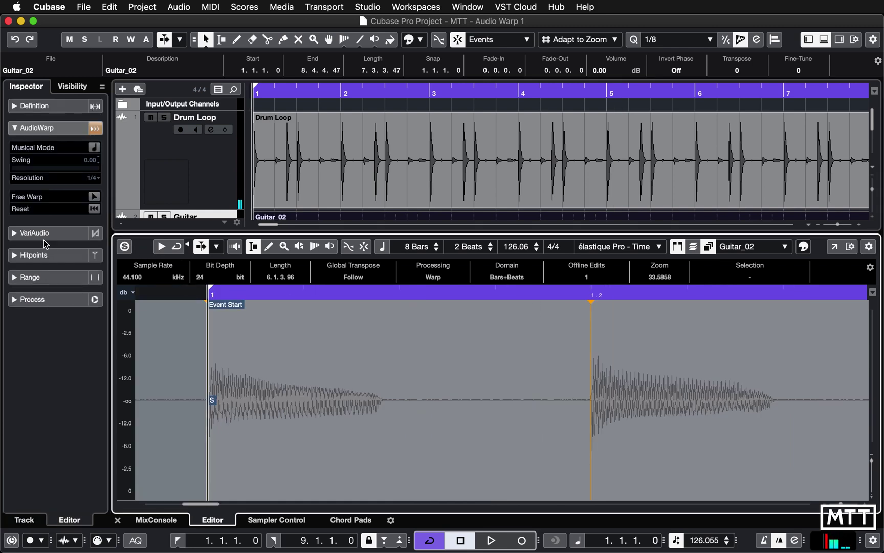
click(94, 196)
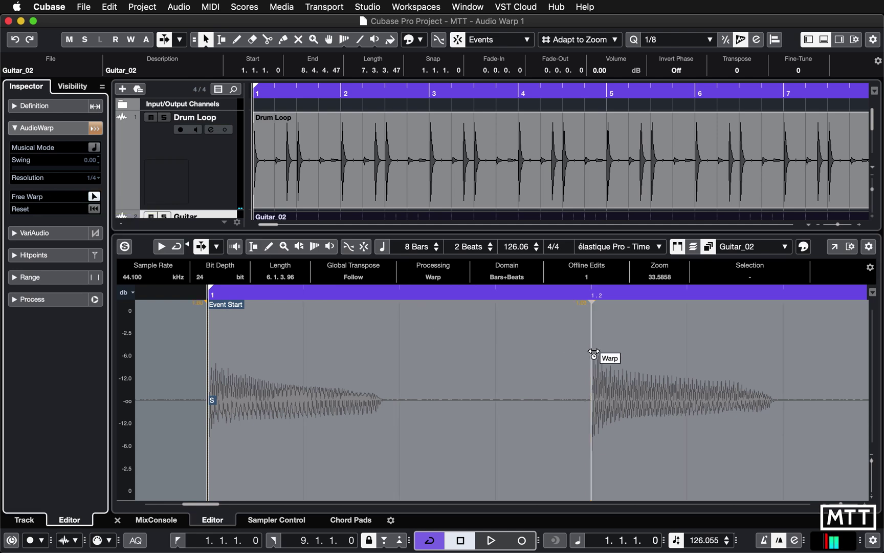
drag(592, 354, 574, 354)
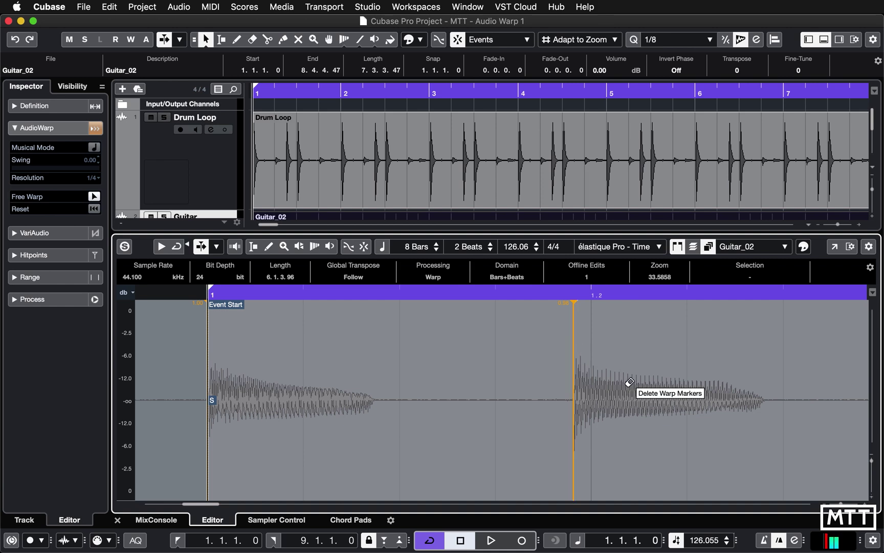
key(super+z)
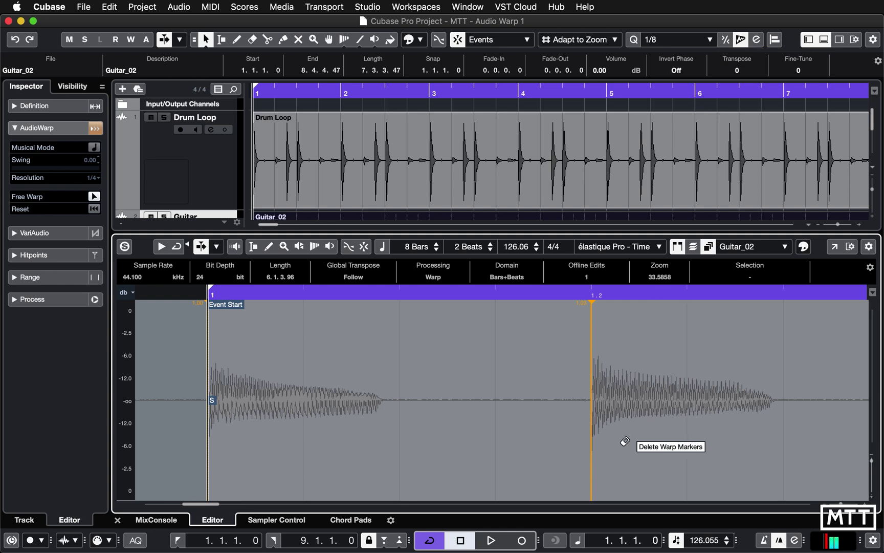
key(super+z)
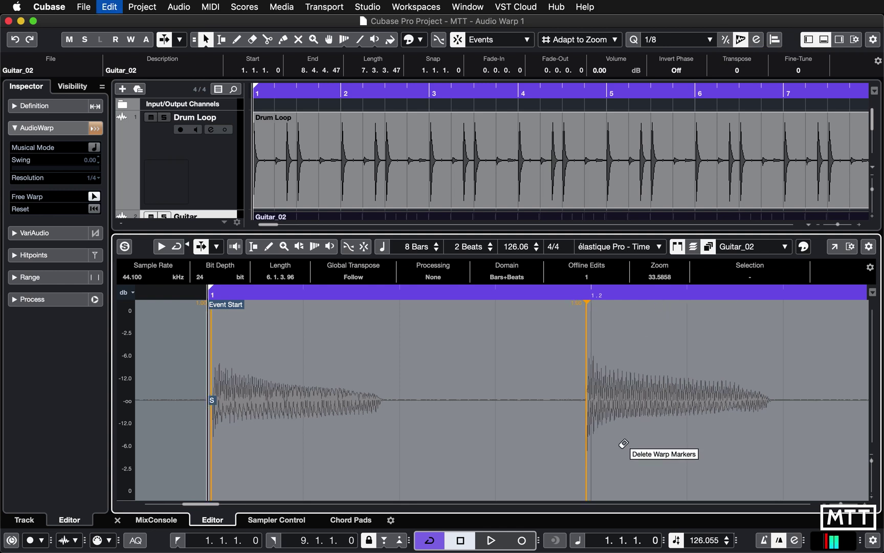
Redo the warp quantize and re-place the warp marker at beat 1.2.
click(724, 44)
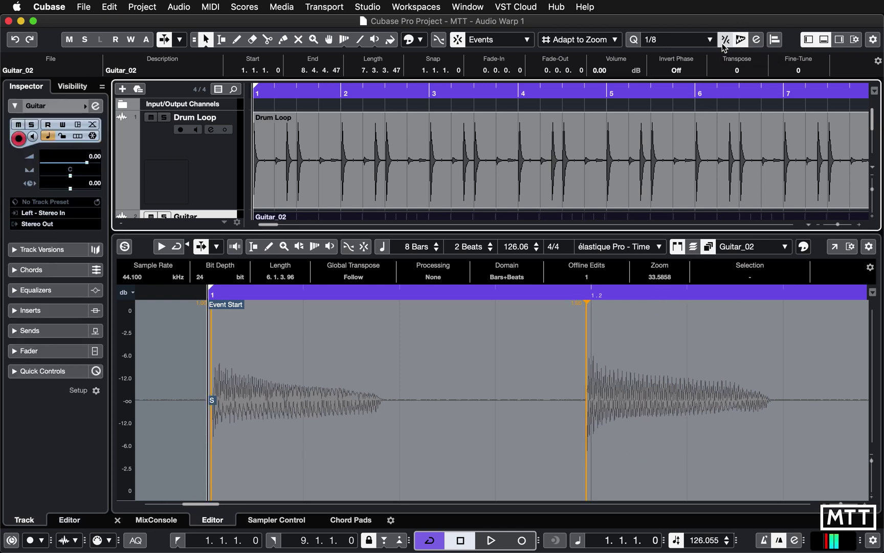
key(super+shift+z)
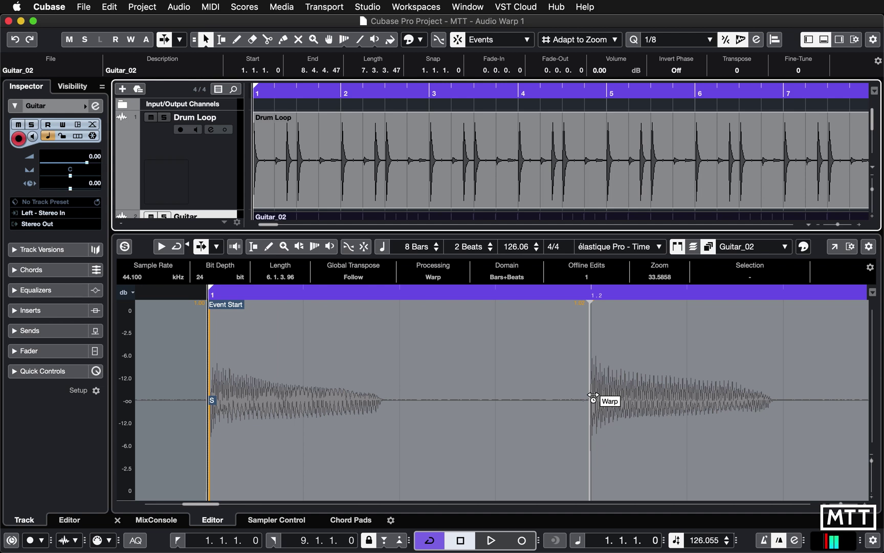
click(593, 397)
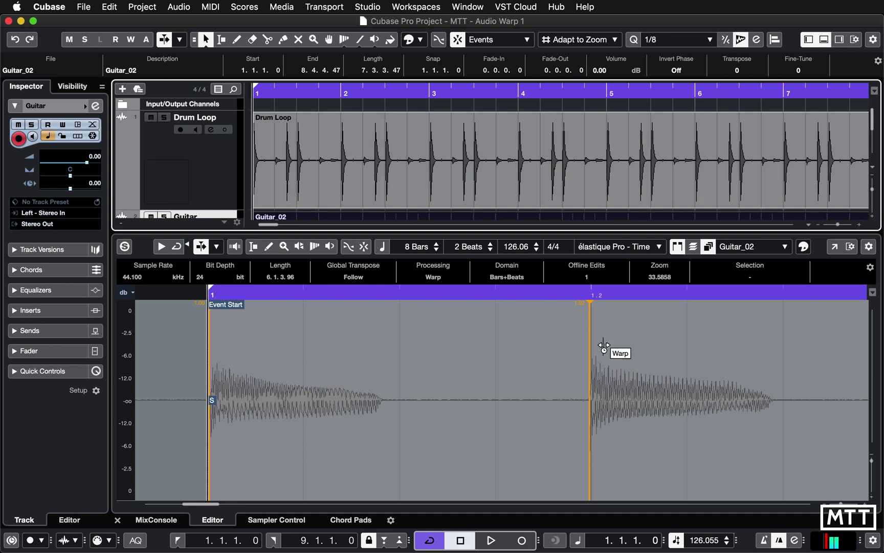
click(592, 374)
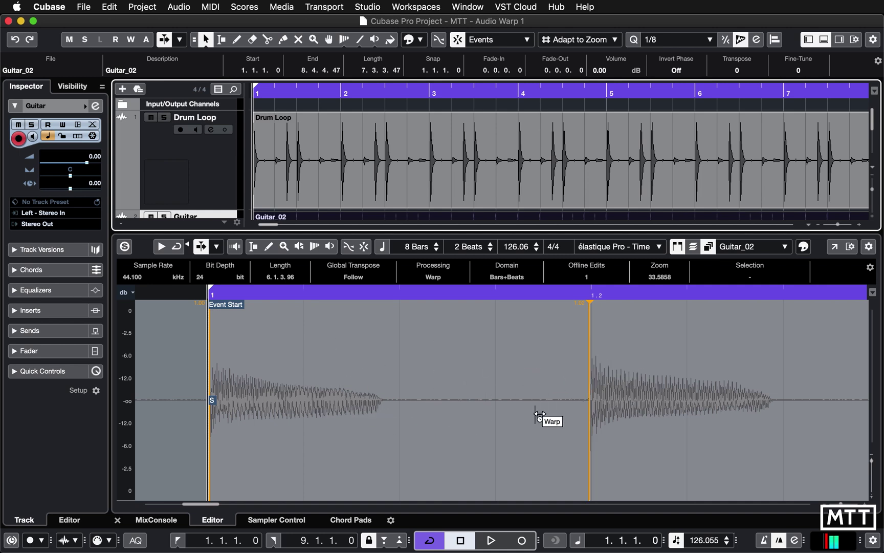
shift+click(592, 388)
click(592, 389)
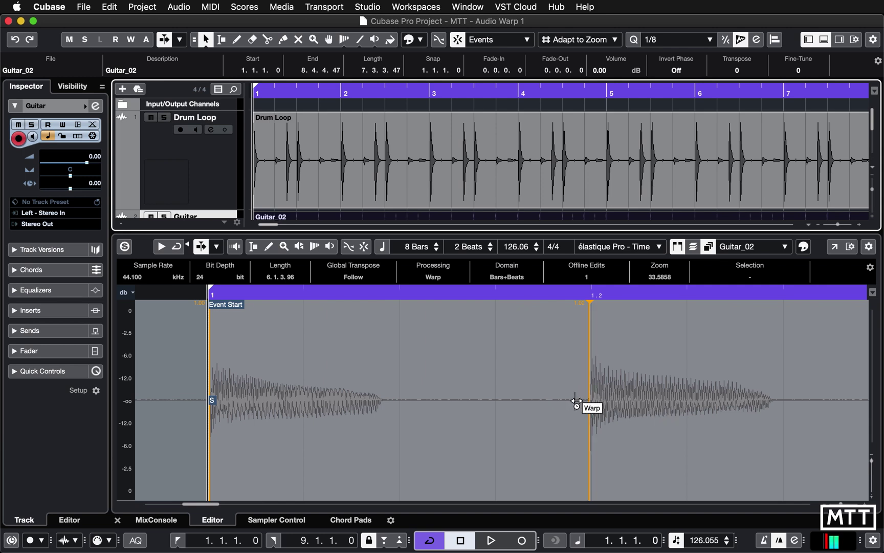